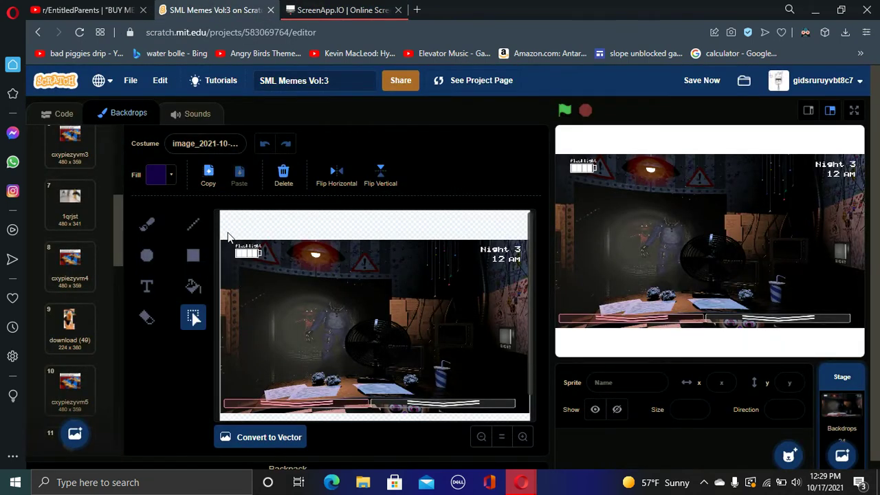
# Stretch the office screenshot down to the canvas bottom and up past its top
pyautogui.click(375, 241)
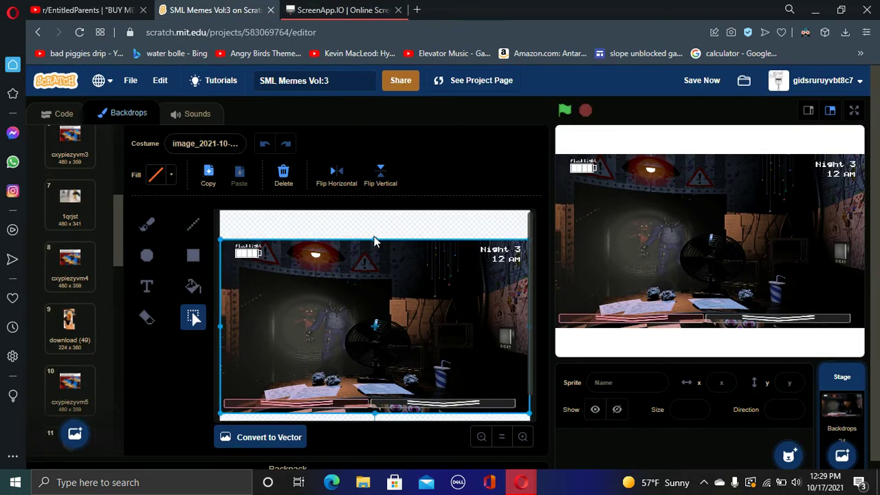
pyautogui.moveTo(376, 240); pyautogui.dragTo(389, 185)
pyautogui.scroll(-1, 407, 325)
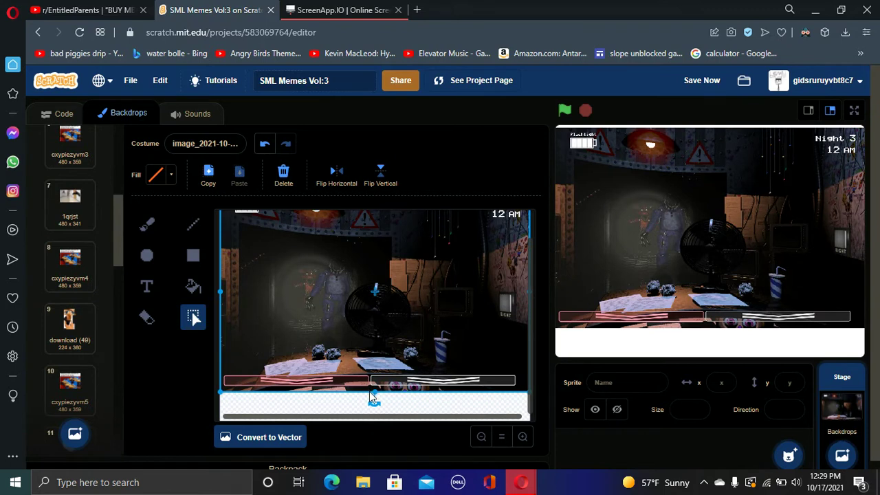
pyautogui.moveTo(369, 392); pyautogui.dragTo(371, 435)
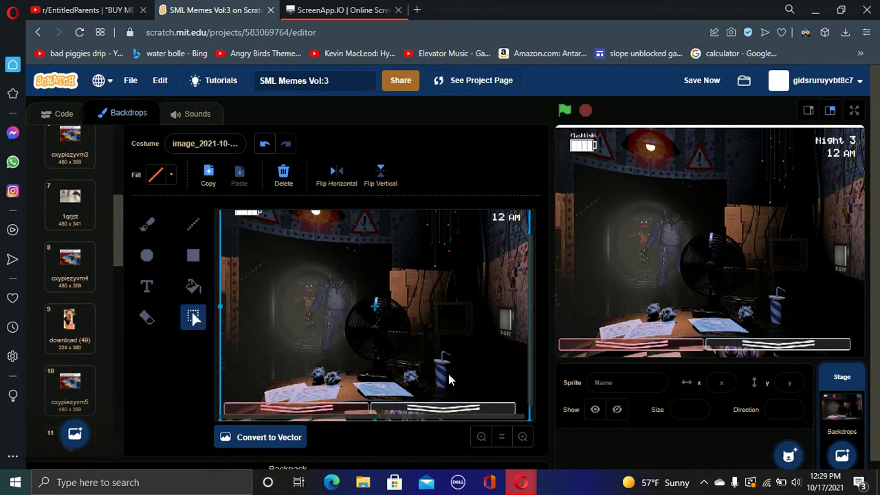
pyautogui.scroll(1, 449, 374)
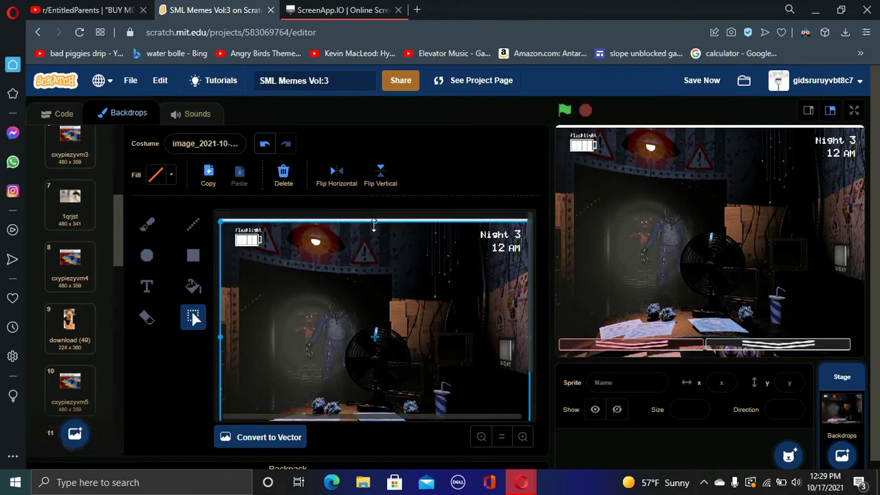
pyautogui.moveTo(374, 221); pyautogui.dragTo(387, 157)
# Open and cancel a backdrop upload, then zoom in on the screenshot's lower part
pyautogui.click(811, 11)
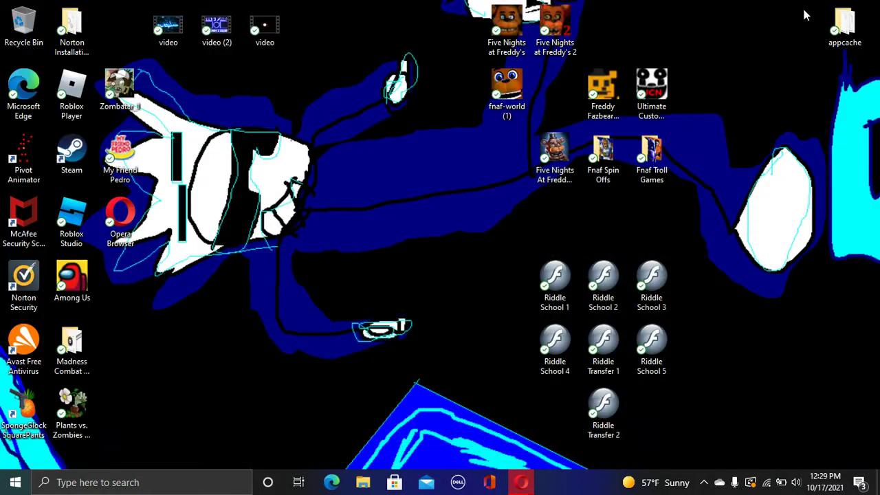
pyautogui.moveTo(522, 482)
pyautogui.click(471, 419)
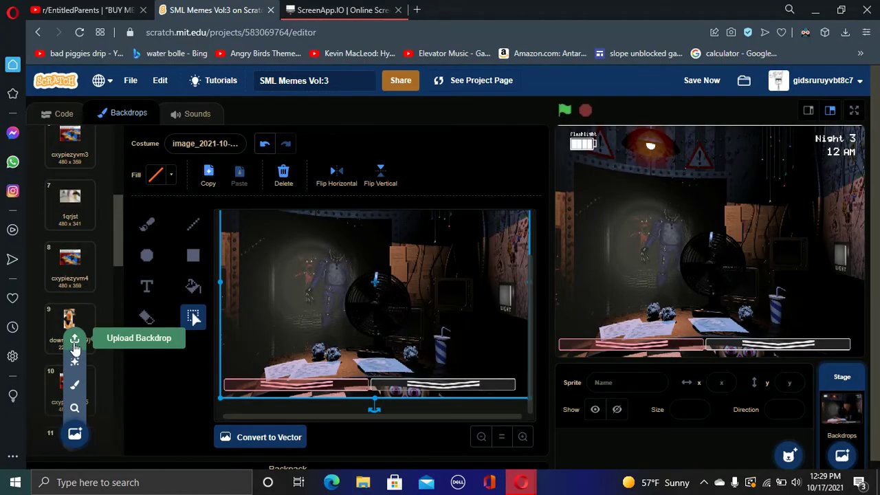
pyautogui.click(75, 338)
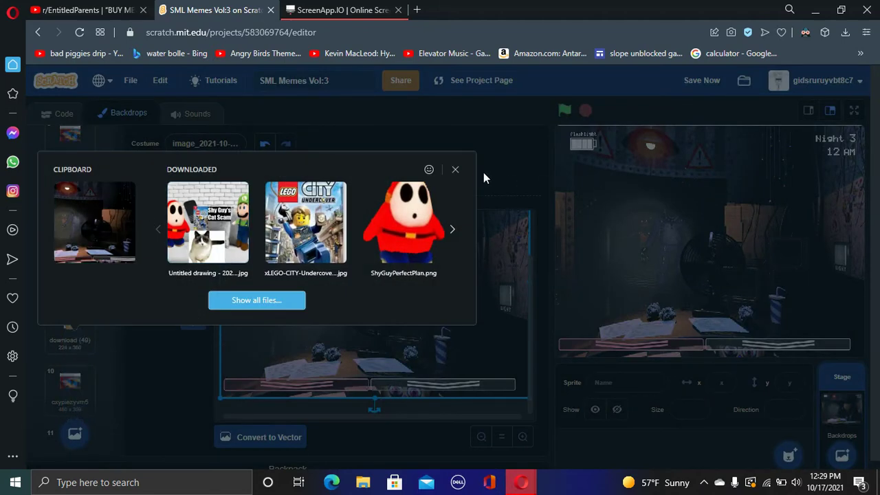
pyautogui.click(455, 169)
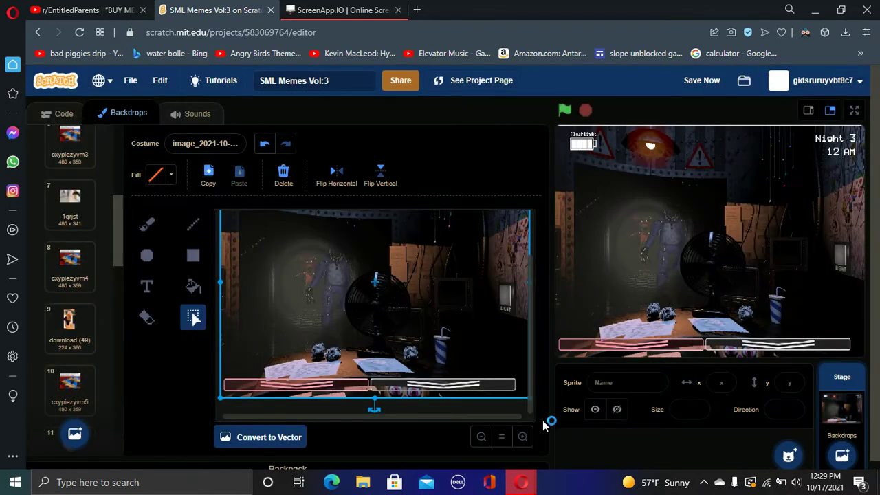
pyautogui.click(522, 436)
pyautogui.scroll(-3, 522, 348)
pyautogui.scroll(-2, 528, 368)
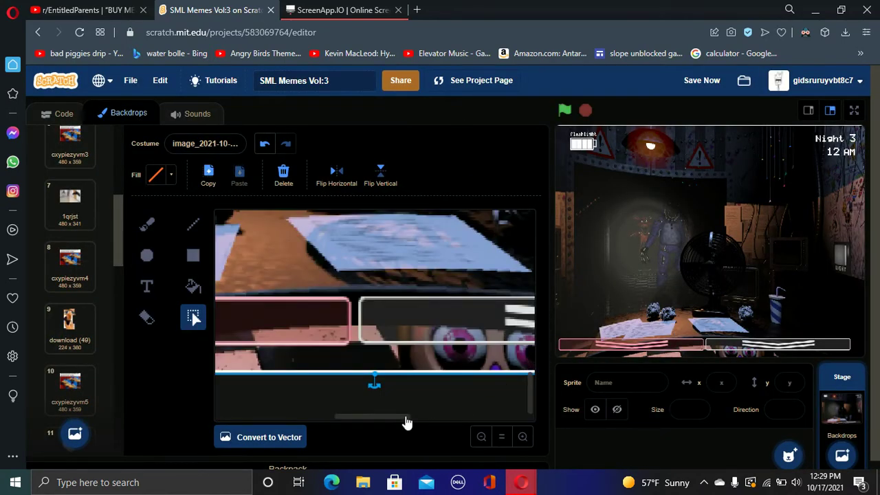
pyautogui.moveTo(405, 417); pyautogui.dragTo(421, 417)
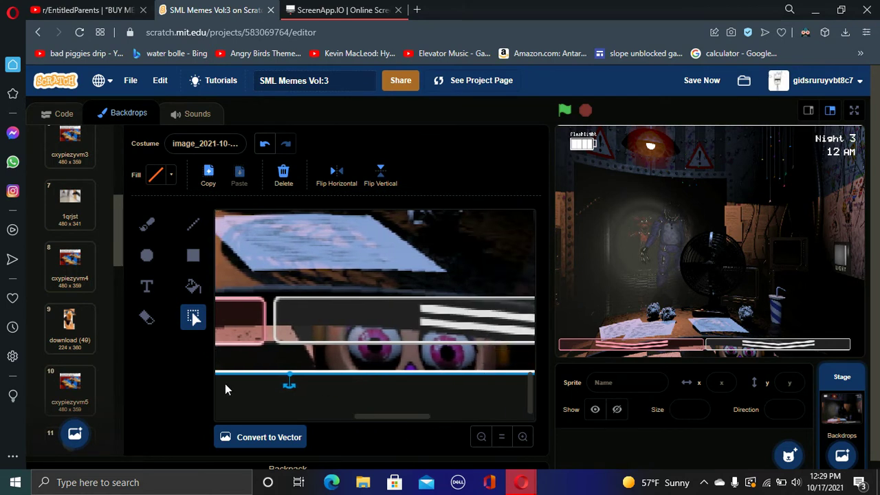